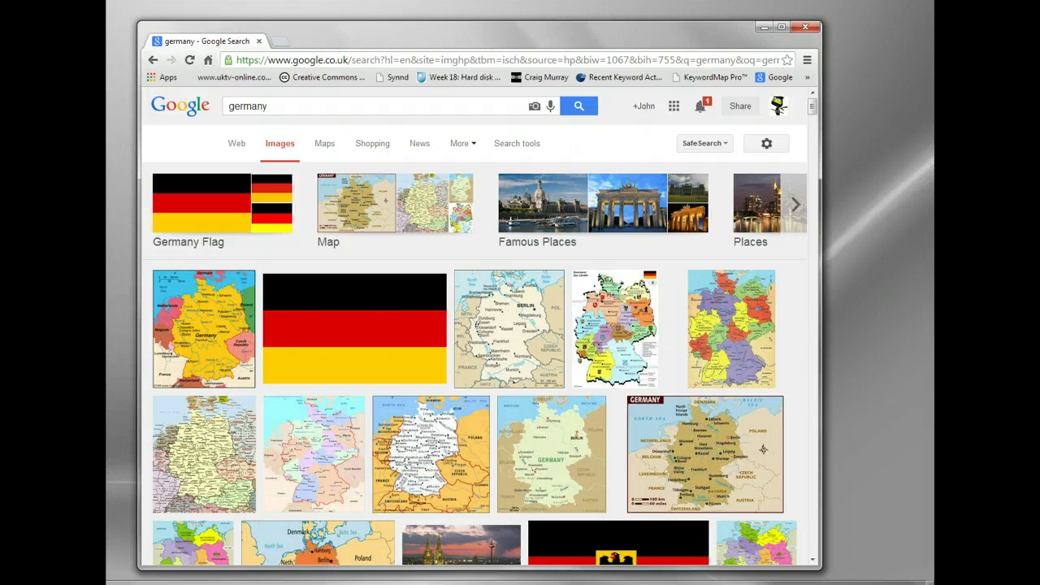
Load the pasted ProSieben 2 Broke Girls episode address in a new tab and scroll to the video
click(279, 41)
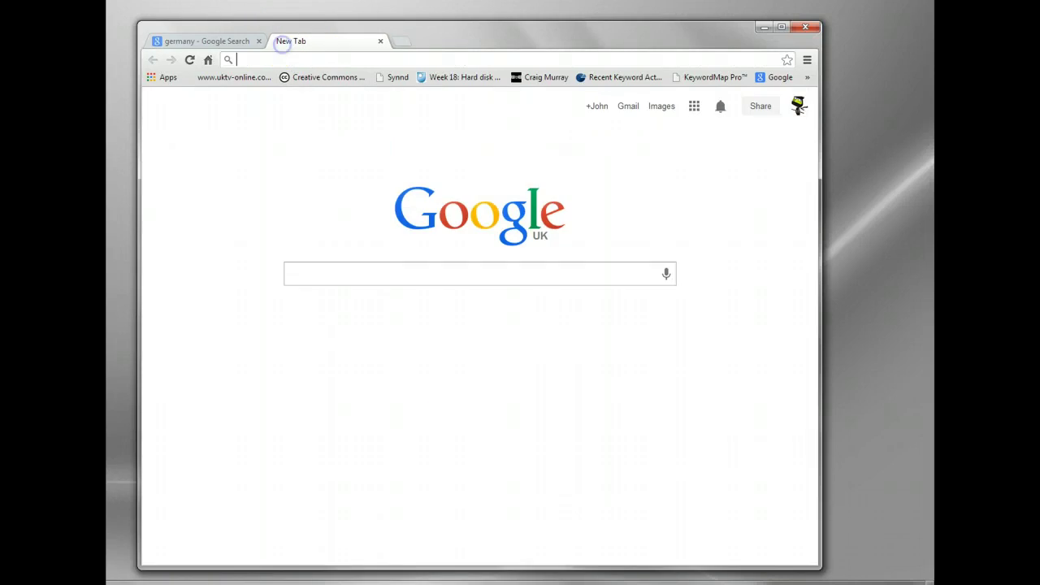
text(http://www.prosieben.de/tv/2-broke-girls/episodenguide/die-grosse-eroeffnung)
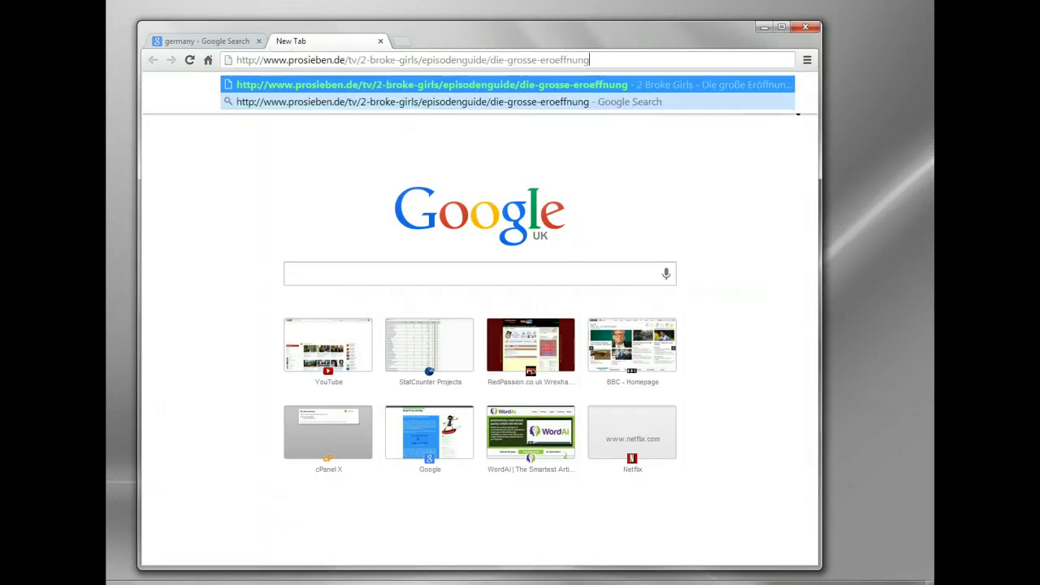
key(Return)
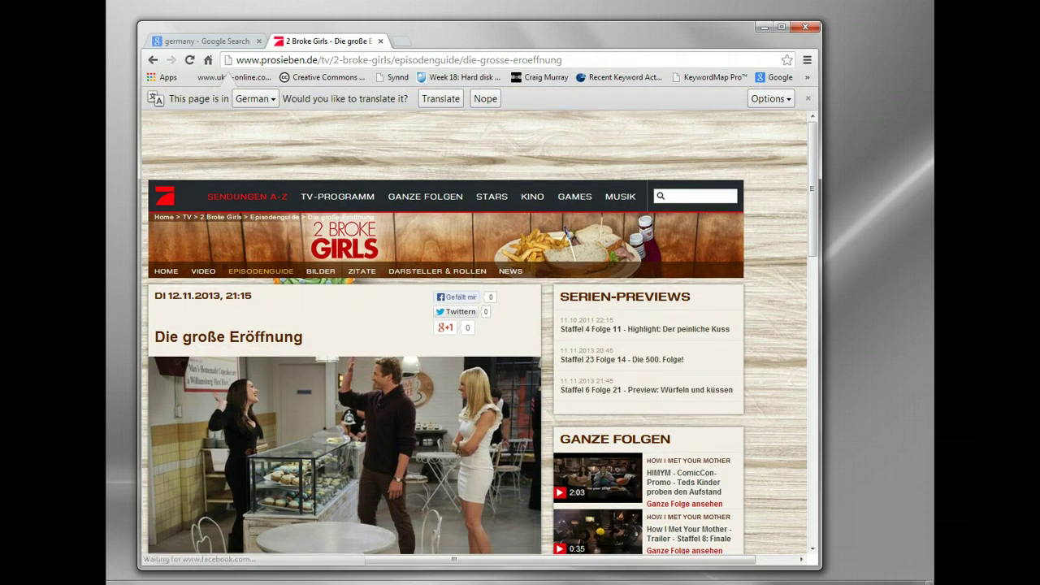
scroll(464, 256, down, 4)
scroll(457, 271, down, 4)
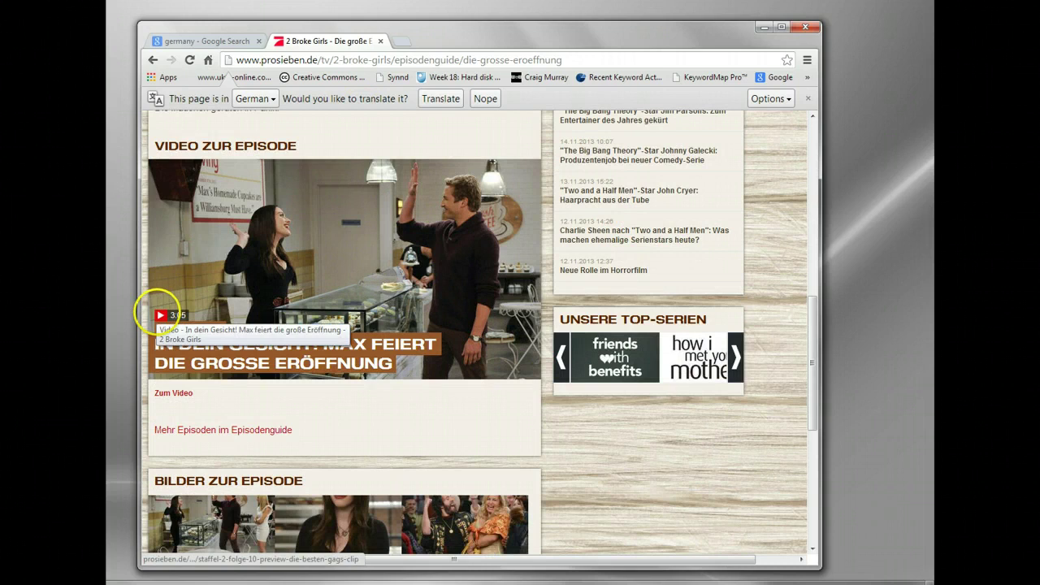
Try playing the episode video, see it is geo-blocked, and close both browser tabs
click(159, 314)
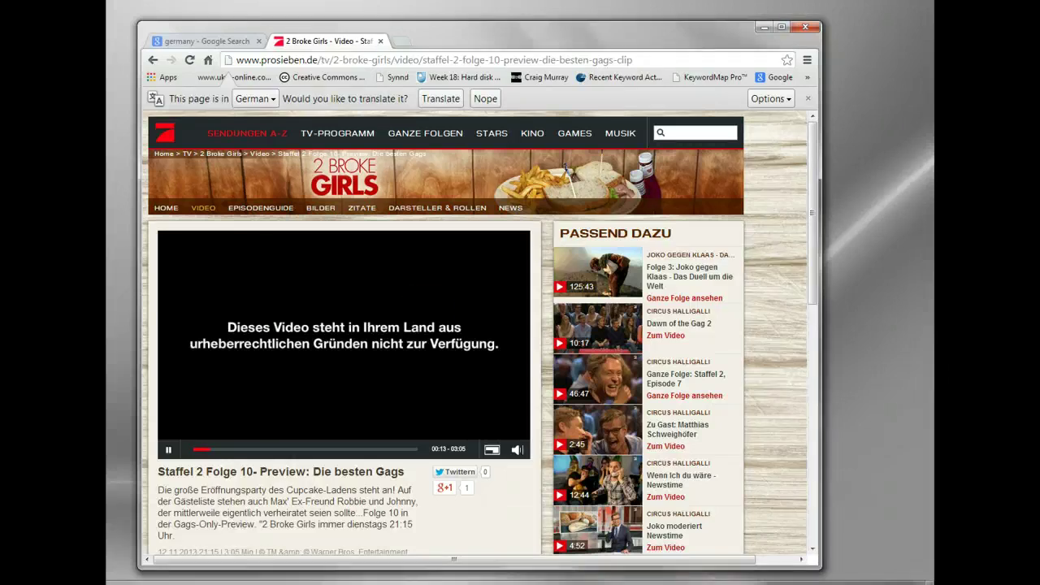
click(421, 297)
click(380, 41)
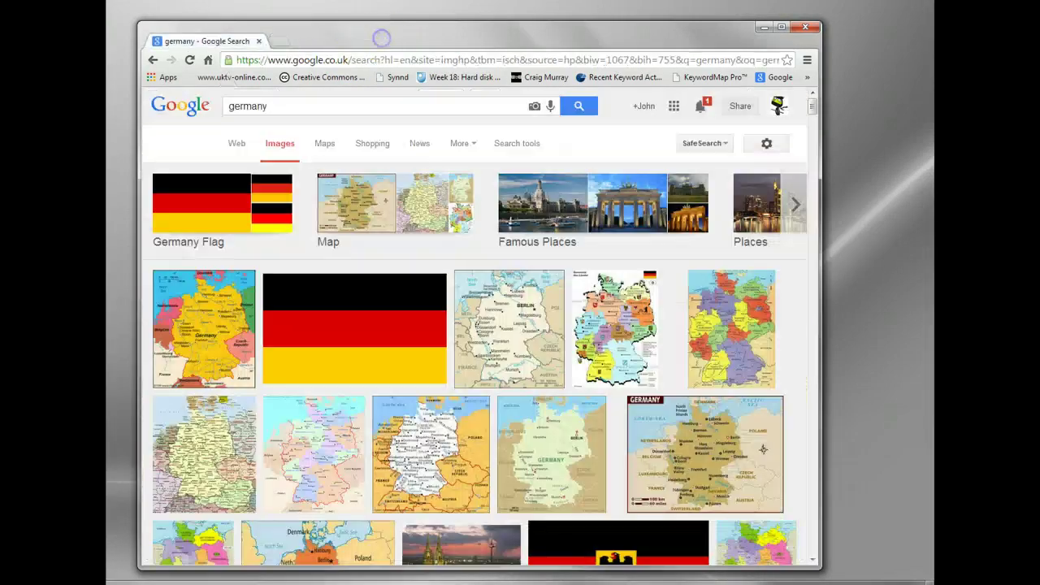
click(259, 41)
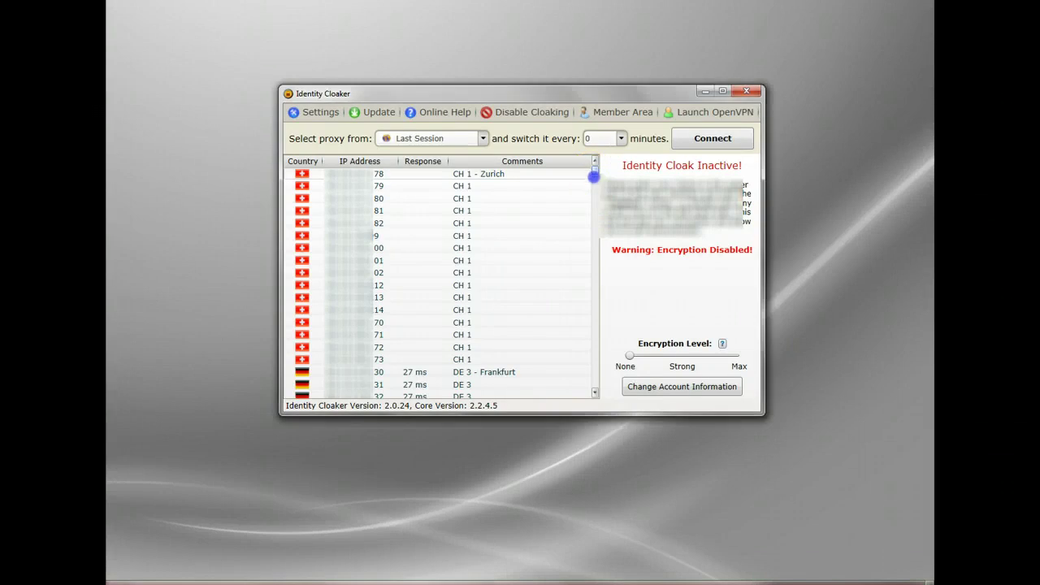
Scroll the proxy list past the RU, FR and UK entries to the German DE 3 servers at 27 ms
mouse_move(594, 171)
mouse_down()
mouse_move(596, 388)
mouse_move(597, 166)
mouse_up()
drag(596, 168, 595, 205)
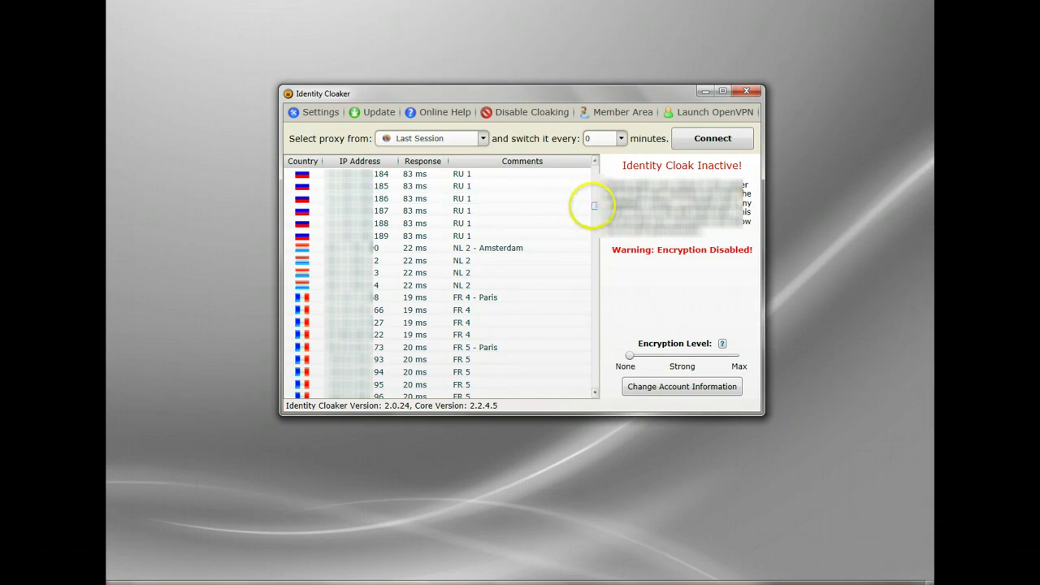
drag(594, 205, 597, 217)
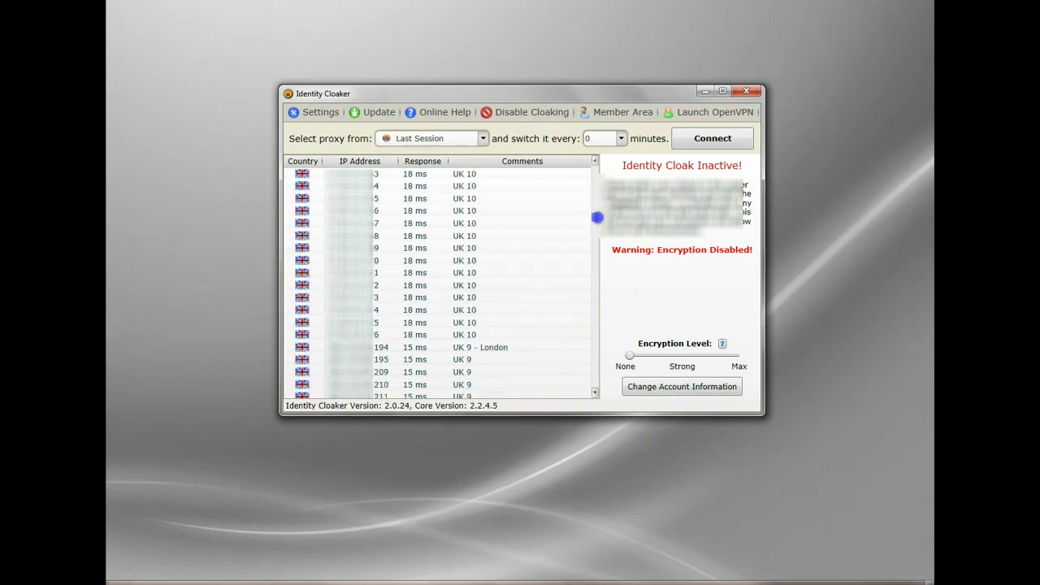
mouse_move(597, 218)
mouse_down()
mouse_move(603, 376)
mouse_move(610, 185)
mouse_up()
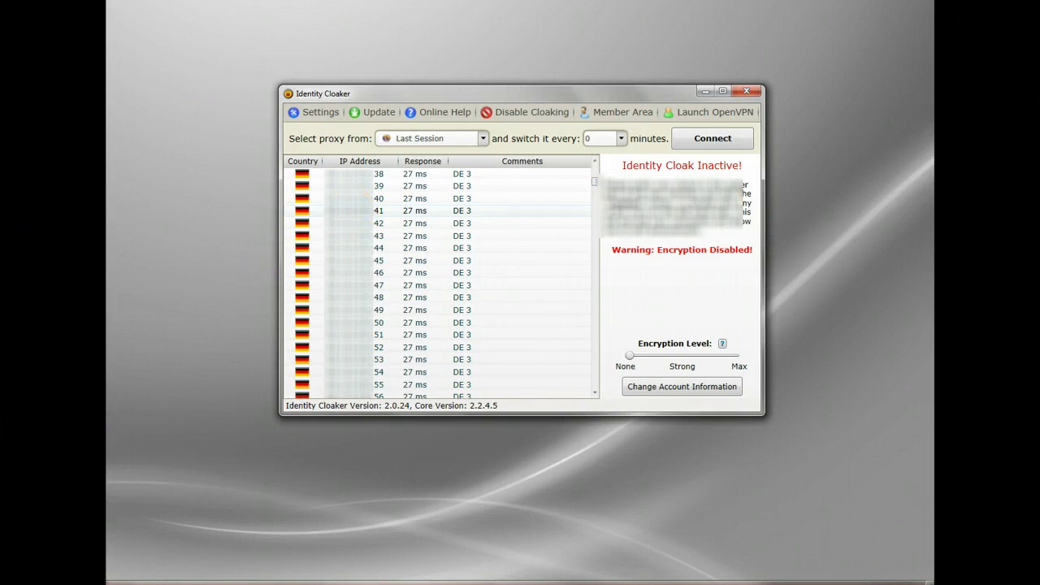
Connect through a German DE 3 proxy until 'Identity Cloak Active!' appears
double_click(351, 211)
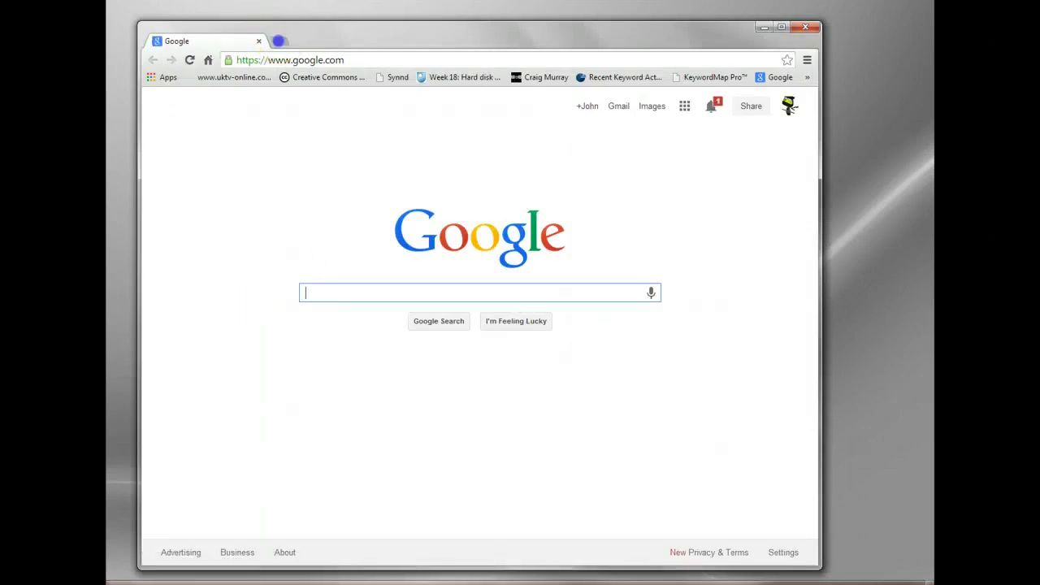
Load the pasted ProSieben episode address in a new tab and decline the page translation offer
click(279, 41)
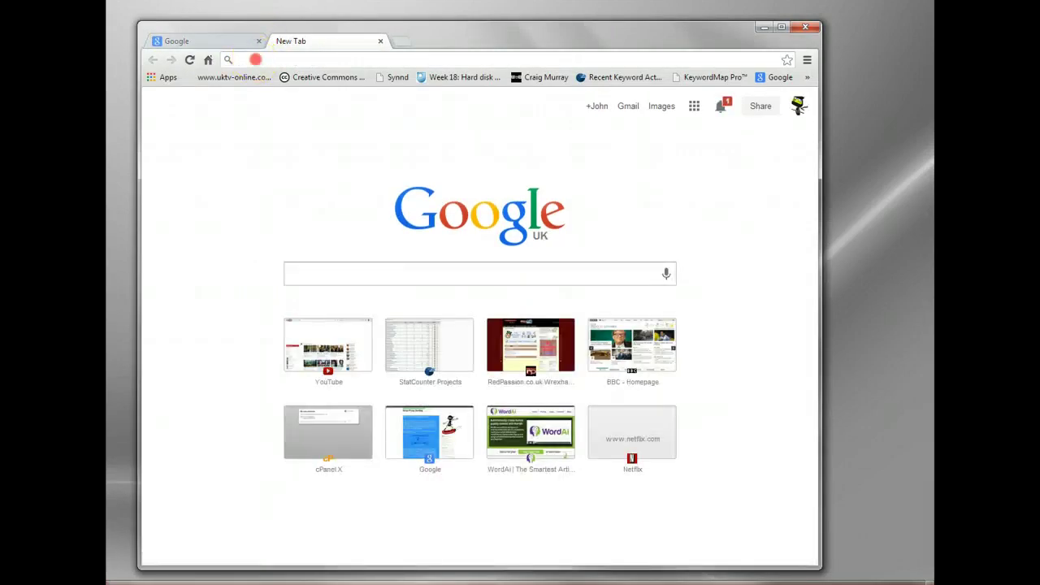
right_click(255, 60)
click(294, 120)
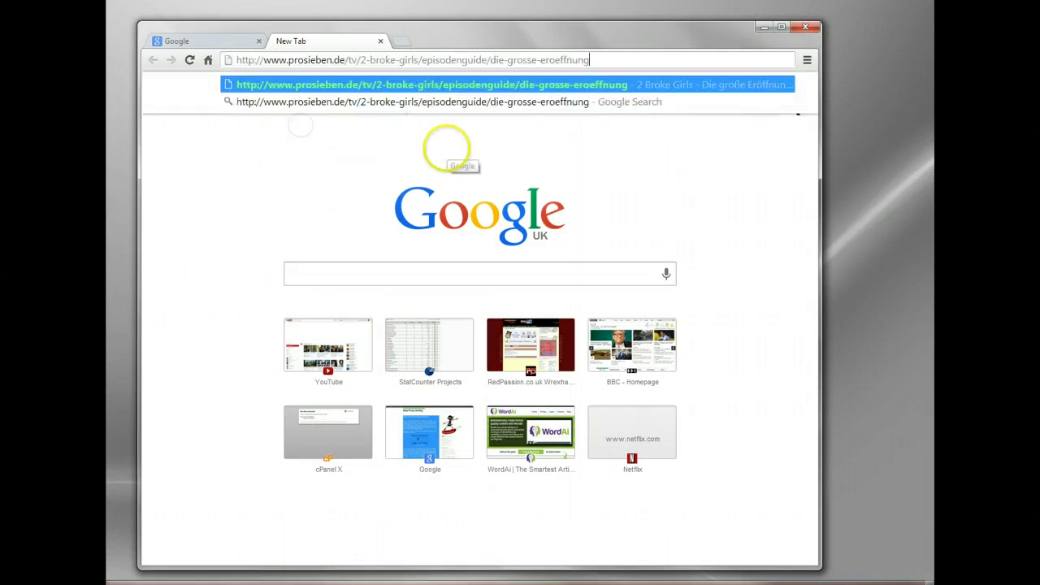
key(Return)
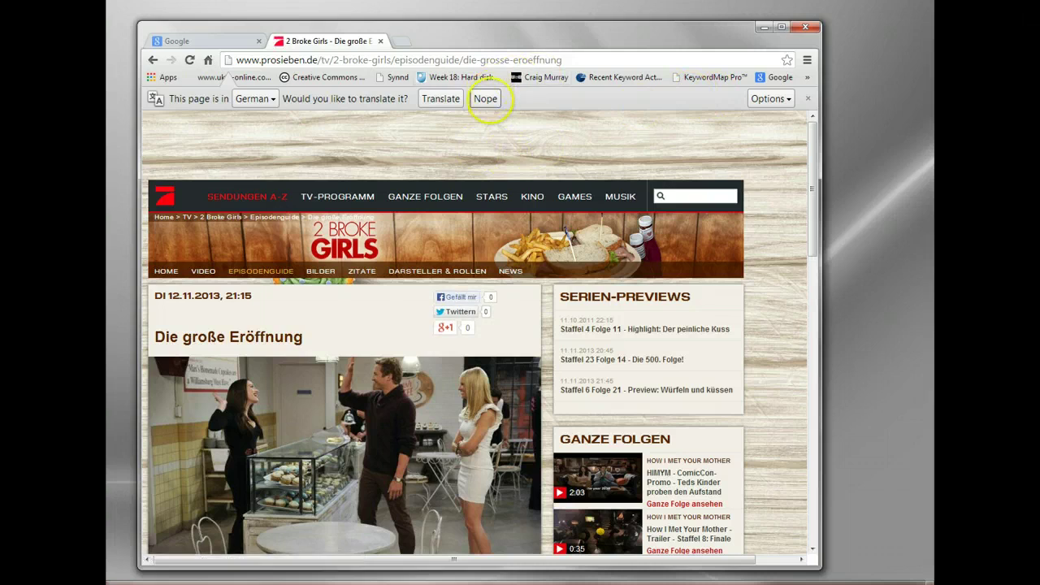
click(485, 99)
Scroll to the 2 Broke Girls Staffel 2 Folge 10 preview and start it playing
scroll(575, 144, down, 3)
scroll(580, 127, down, 4)
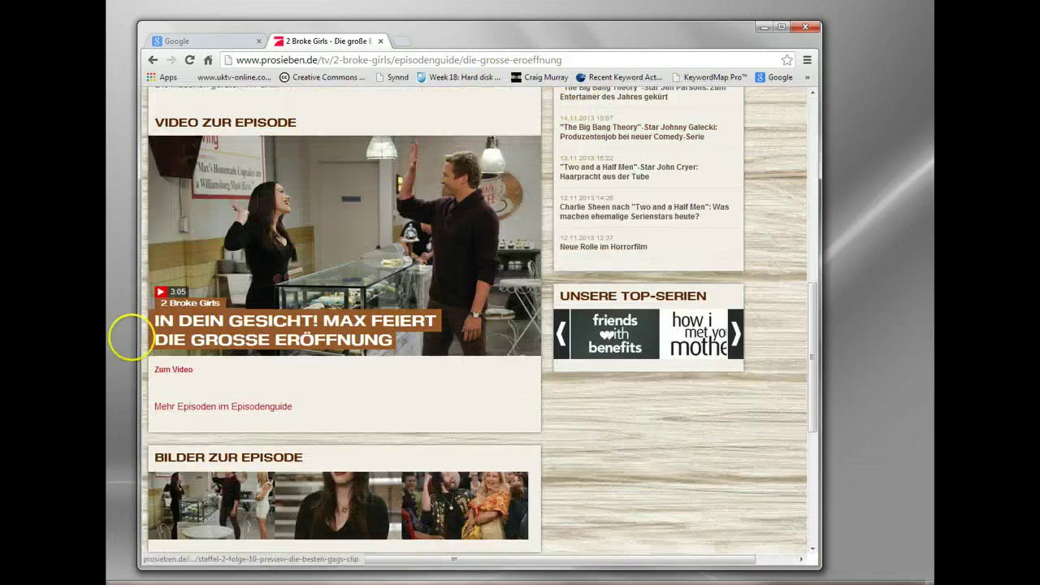
click(157, 295)
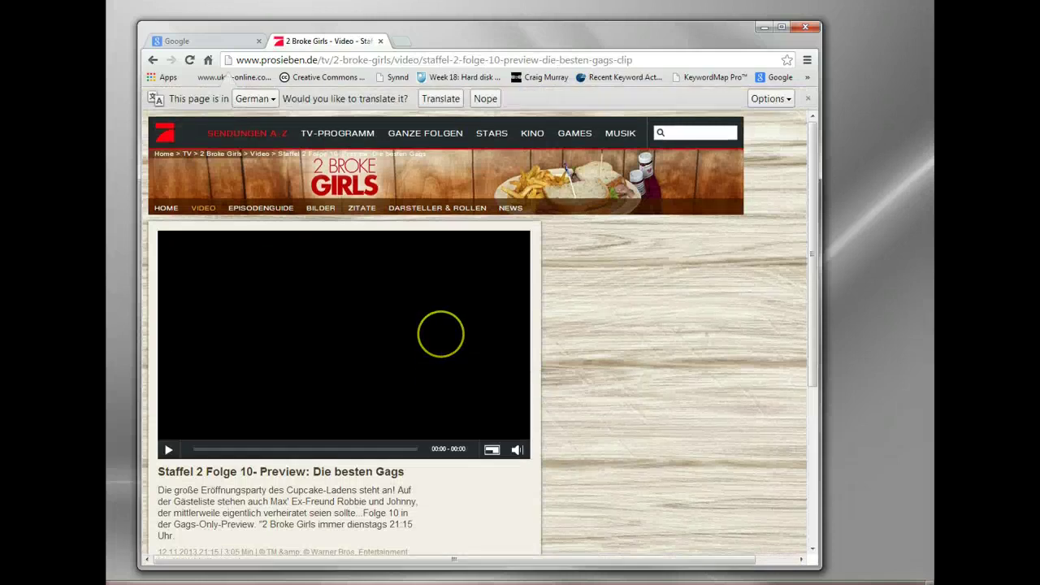
click(440, 334)
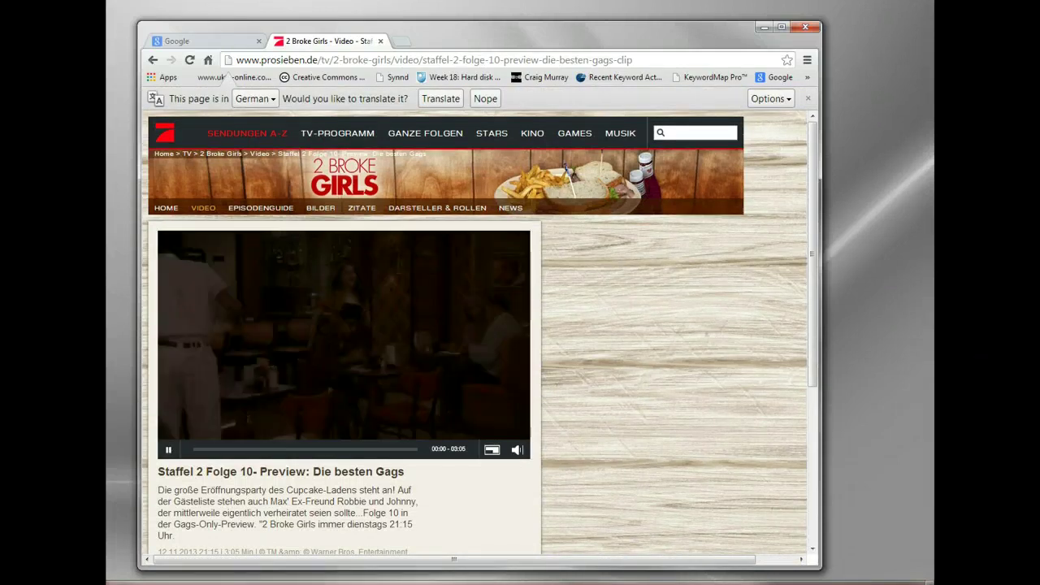